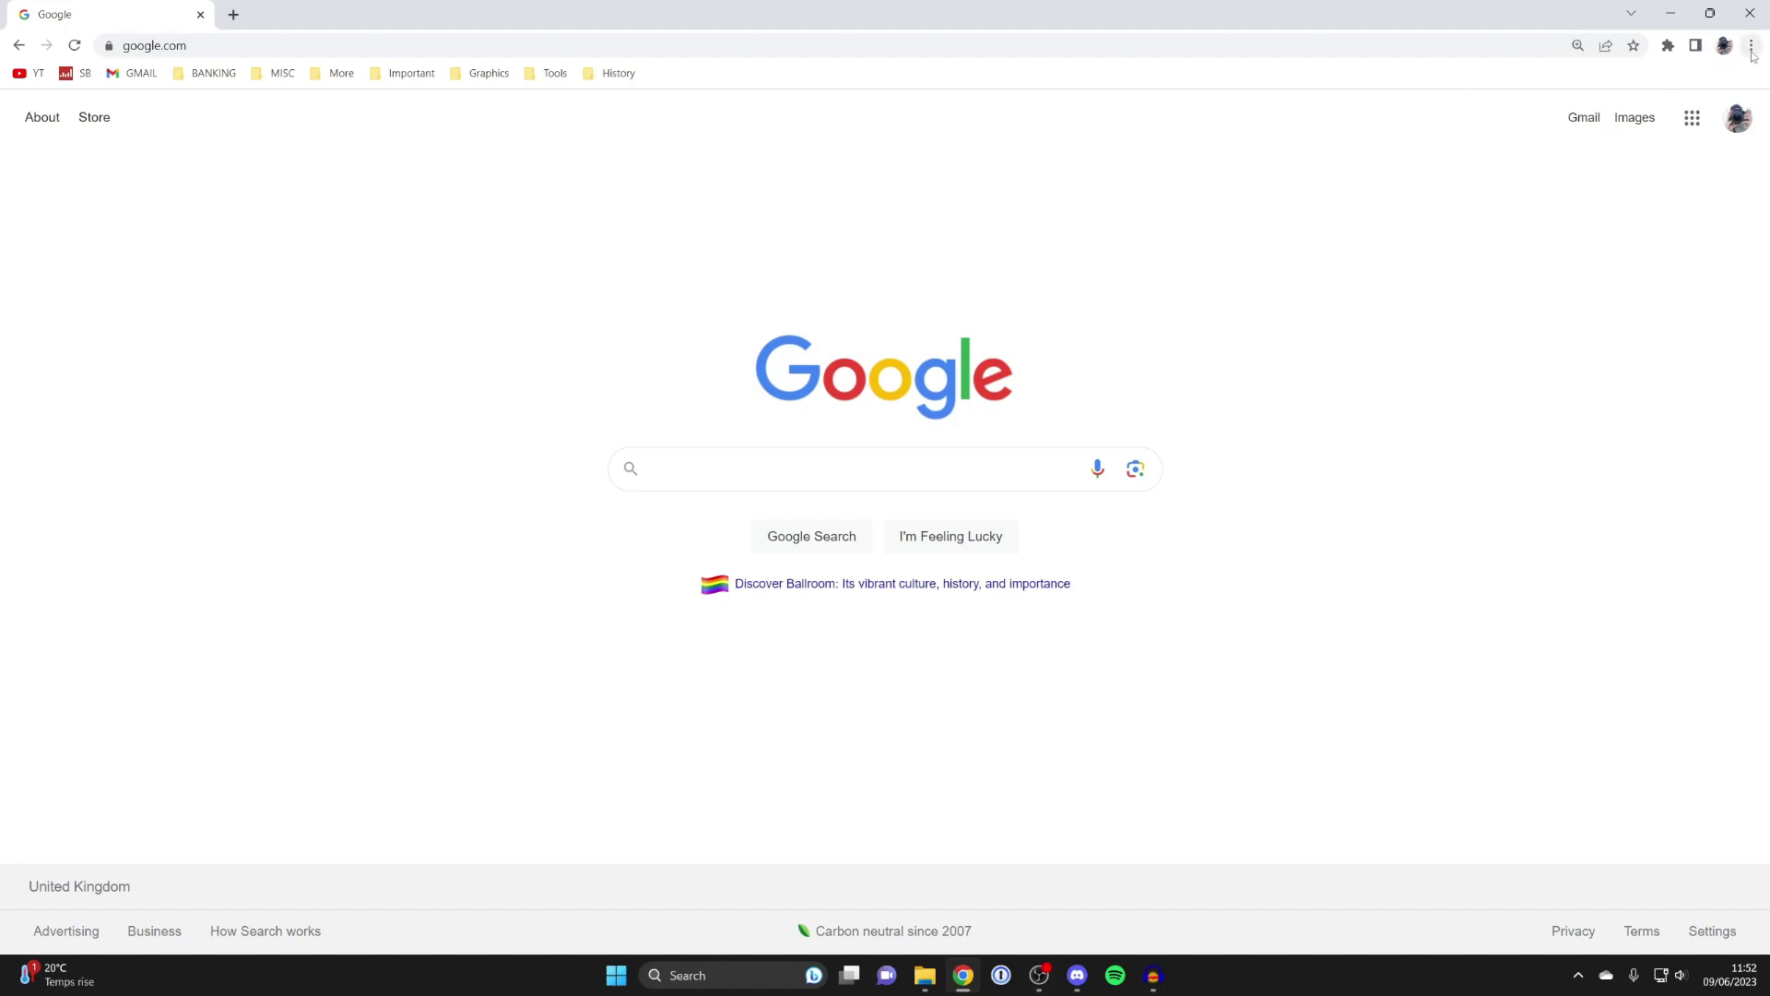
# Open the History page from Chrome's menu and remove the 'guiderealm pass - Google Search' entry
pyautogui.click(1753, 48)
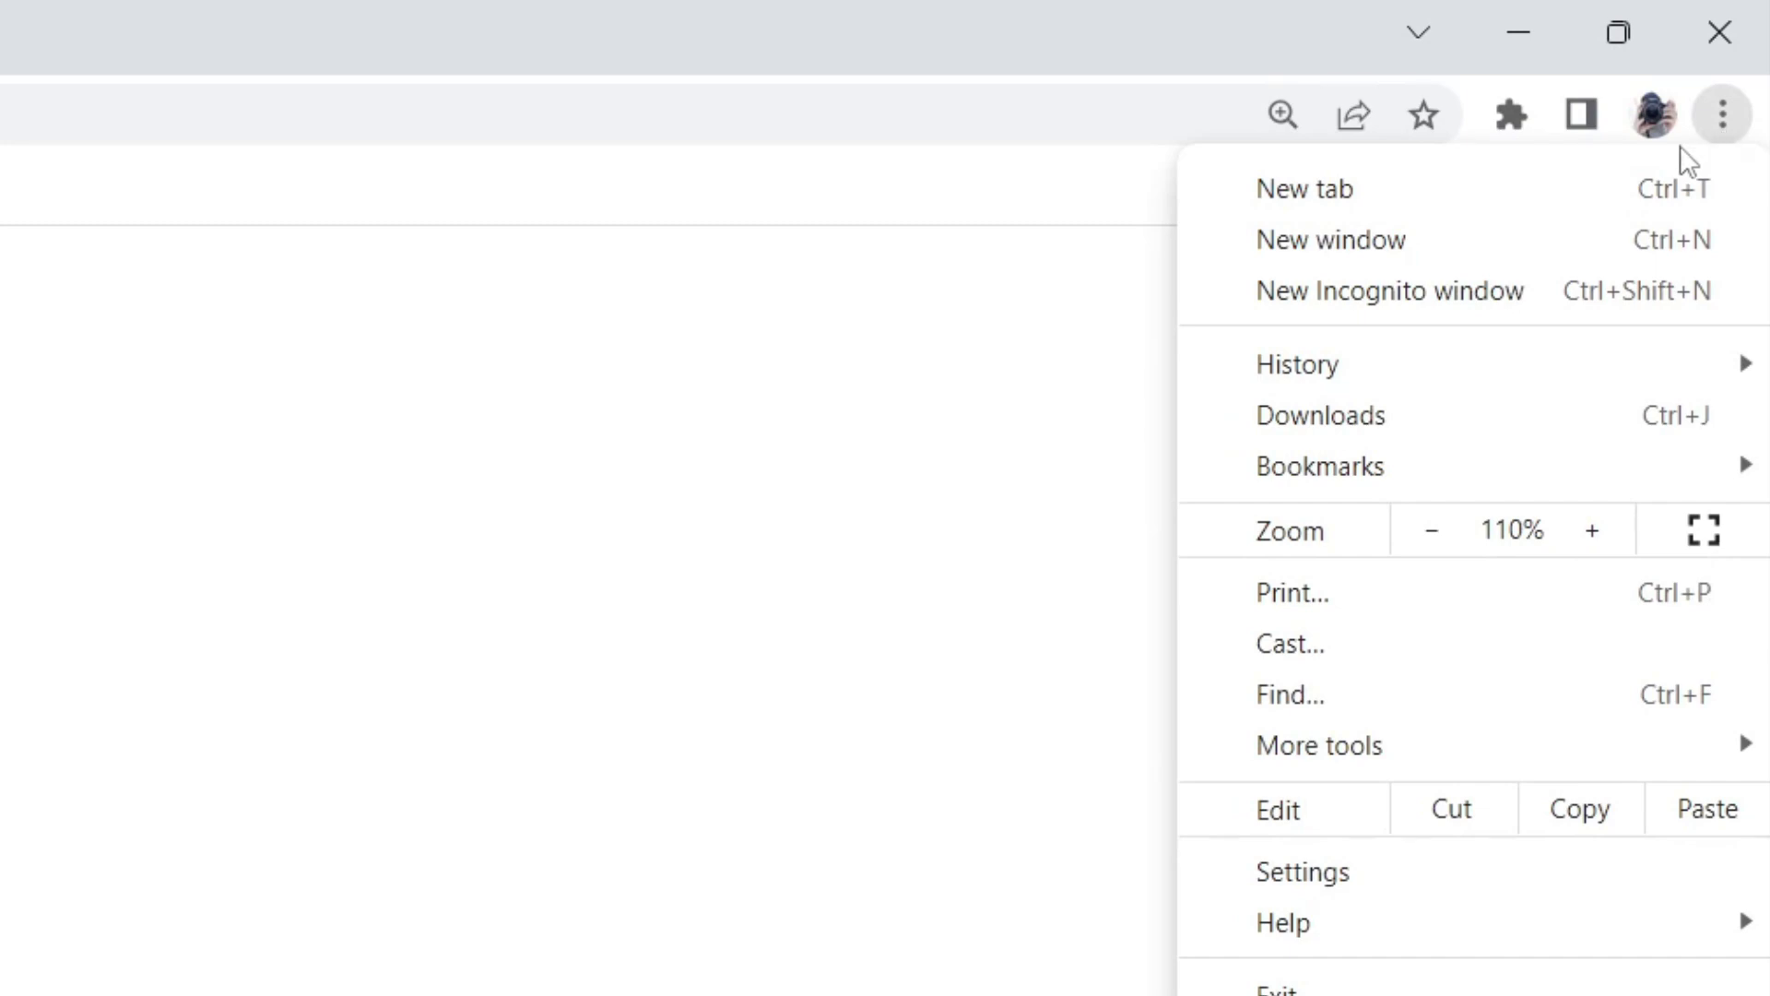
pyautogui.moveTo(1298, 363)
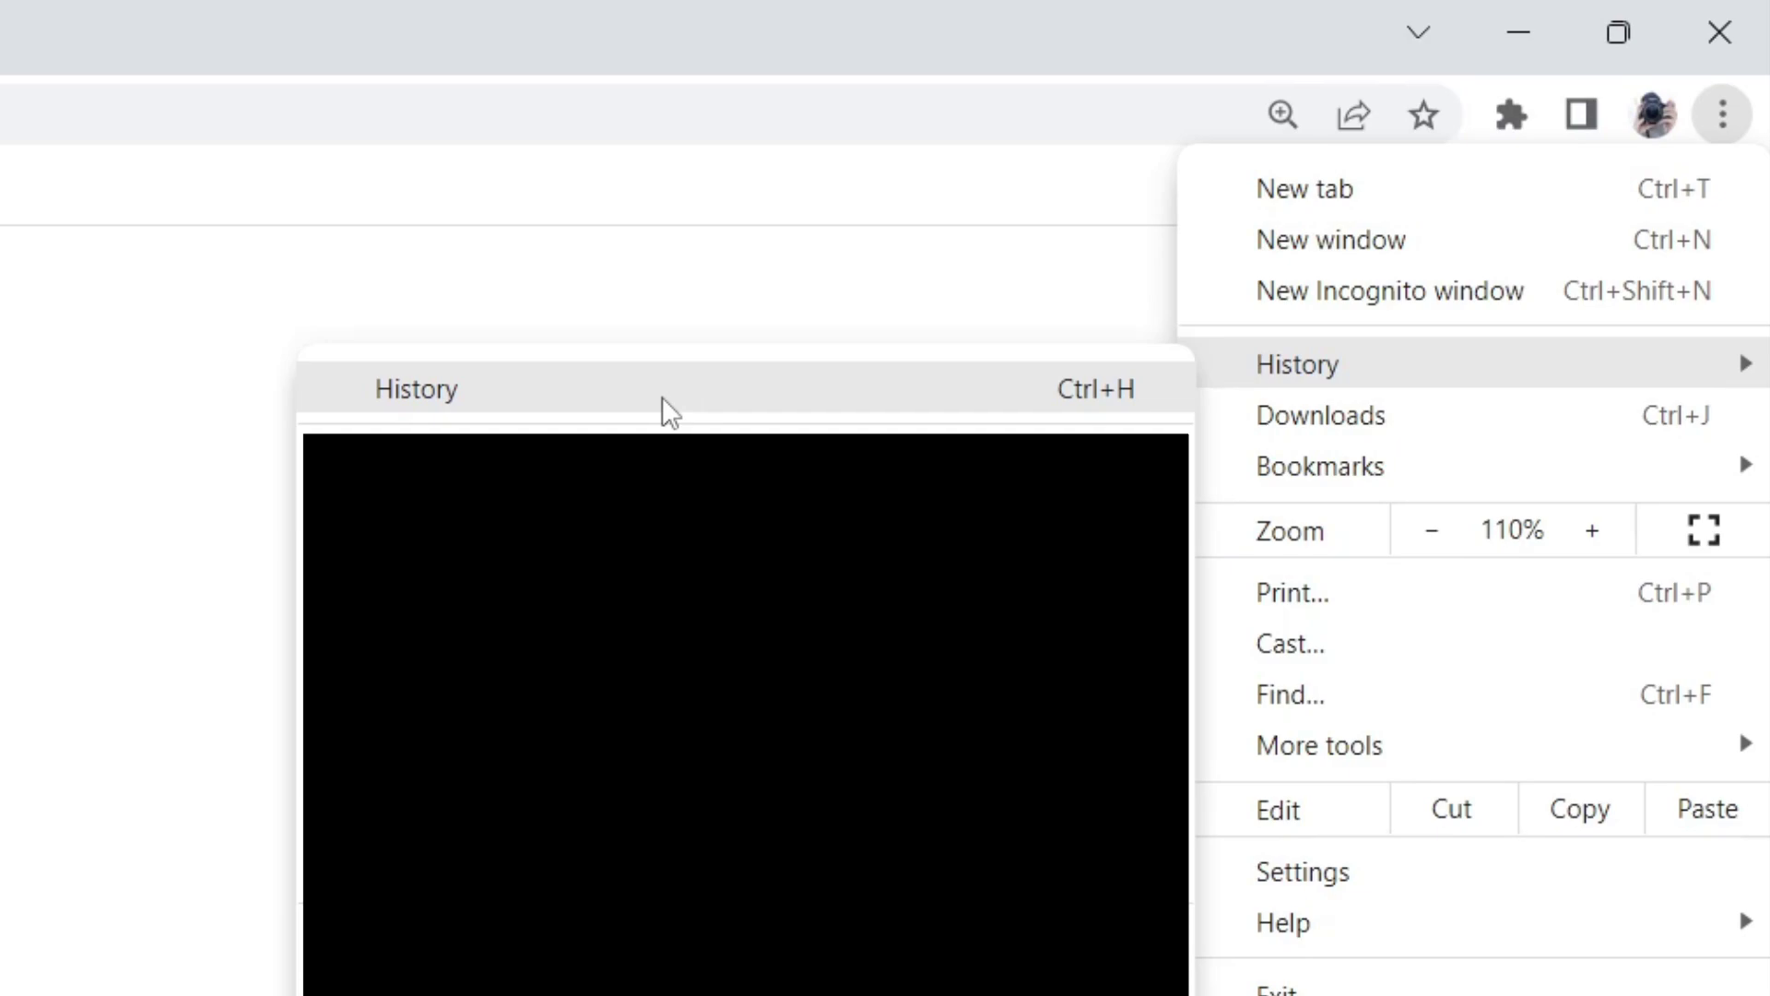
pyautogui.click(662, 397)
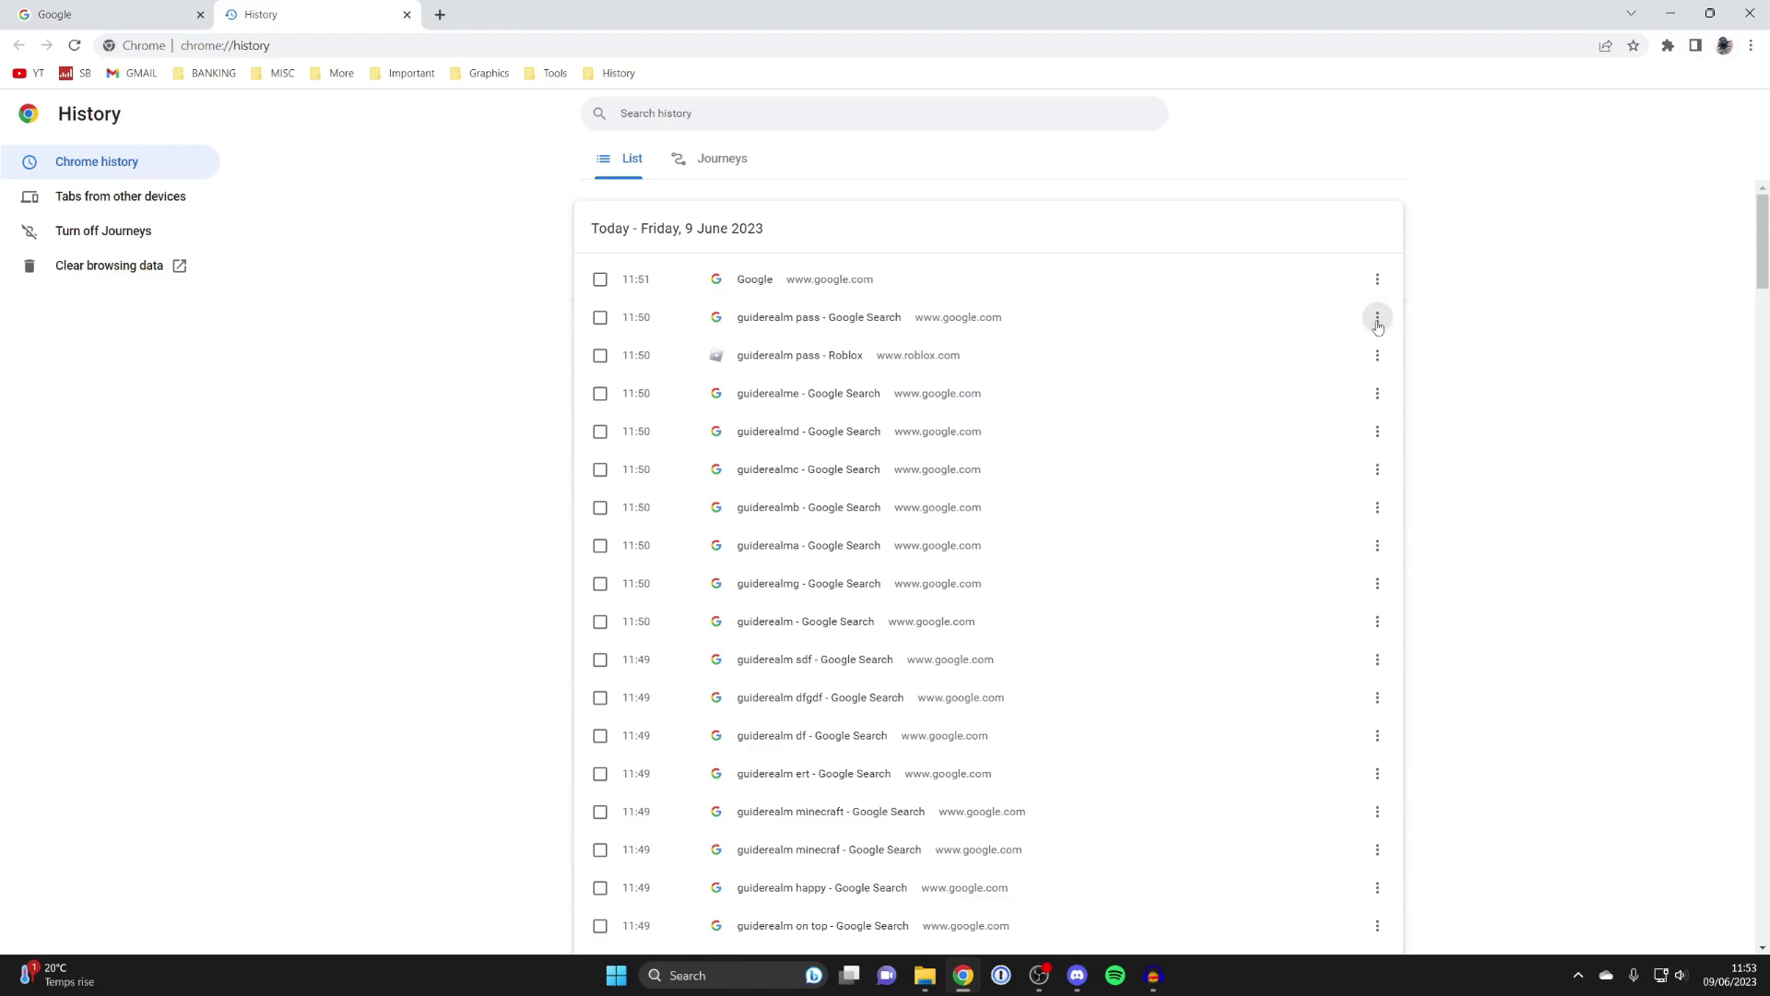
pyautogui.click(1376, 316)
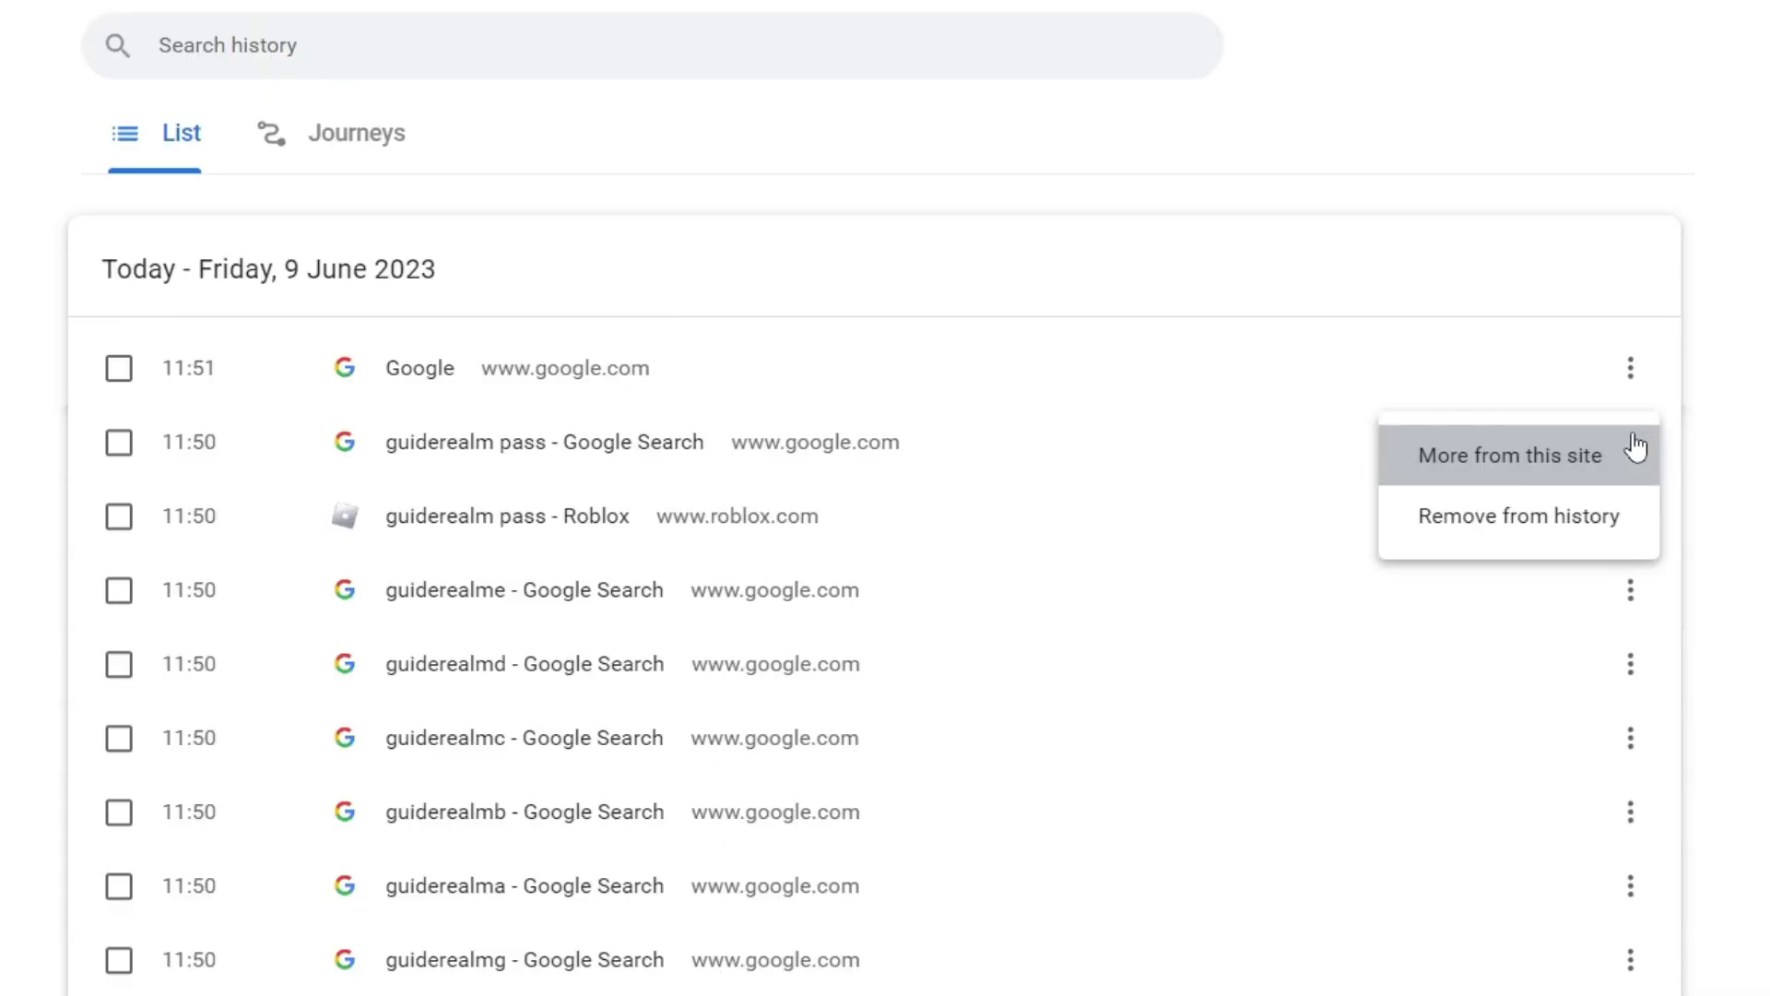
pyautogui.click(1563, 514)
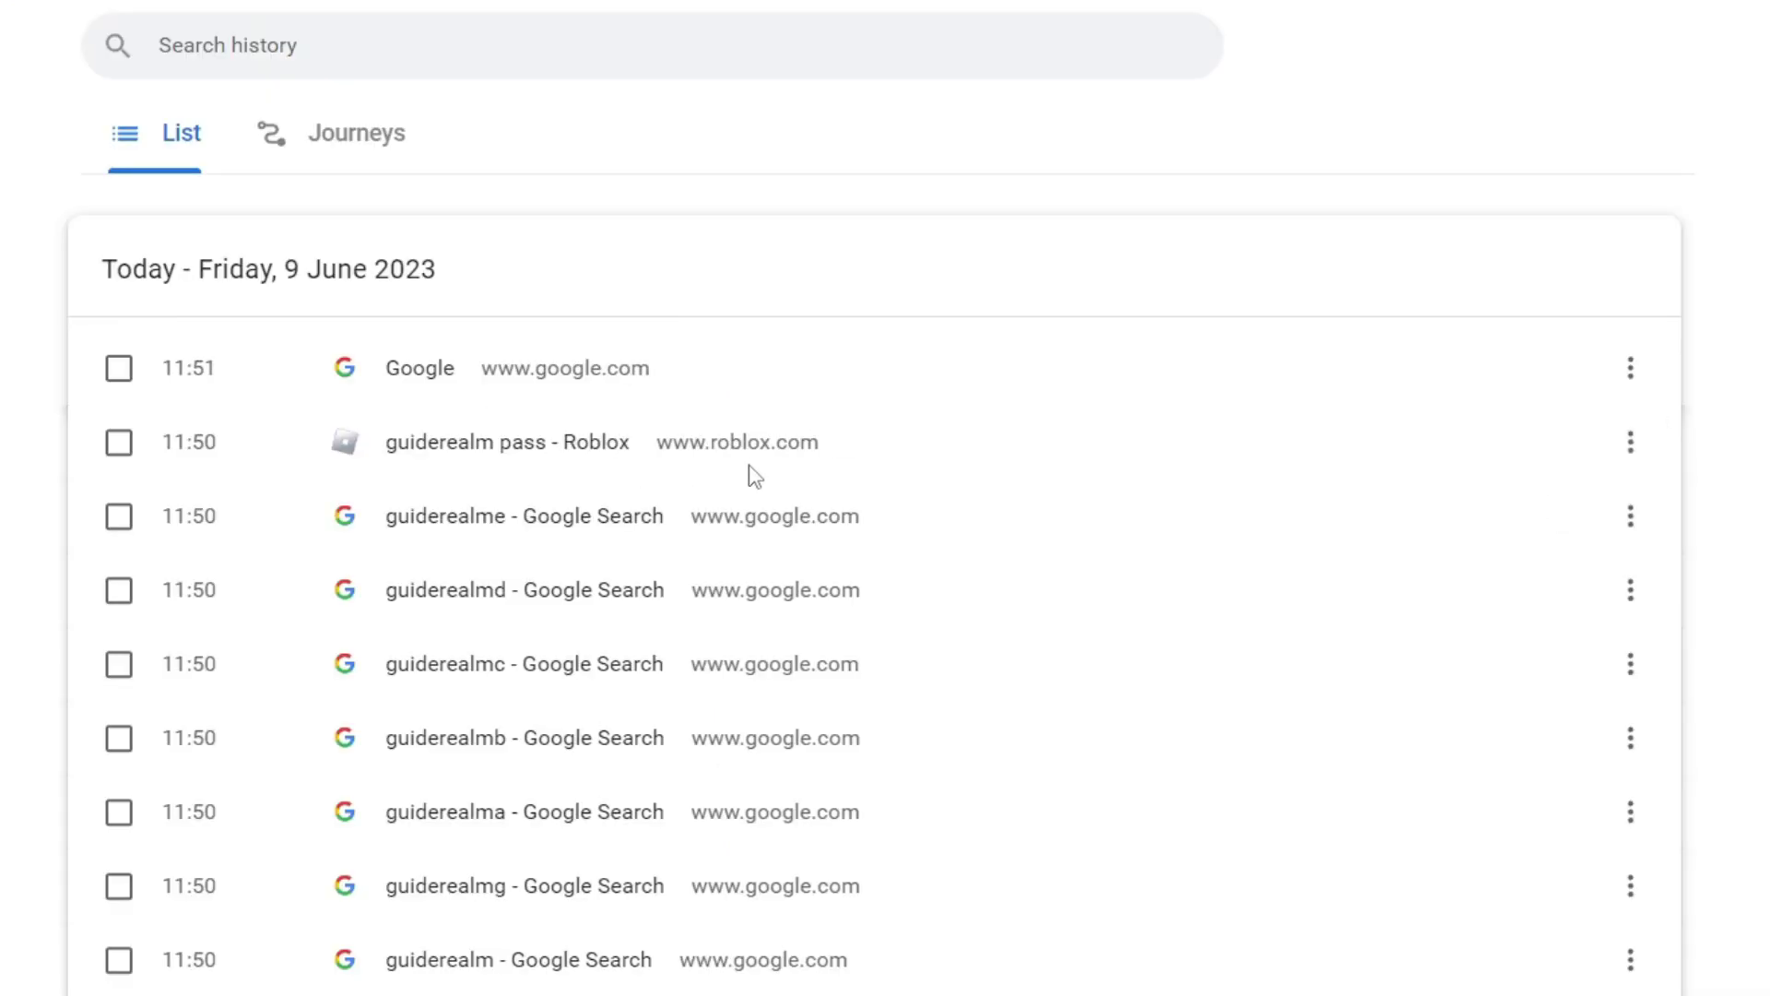
# Select and delete the Google, 'guiderealm pass - Roblox' and 'guiderealme' search history entries
pyautogui.click(119, 367)
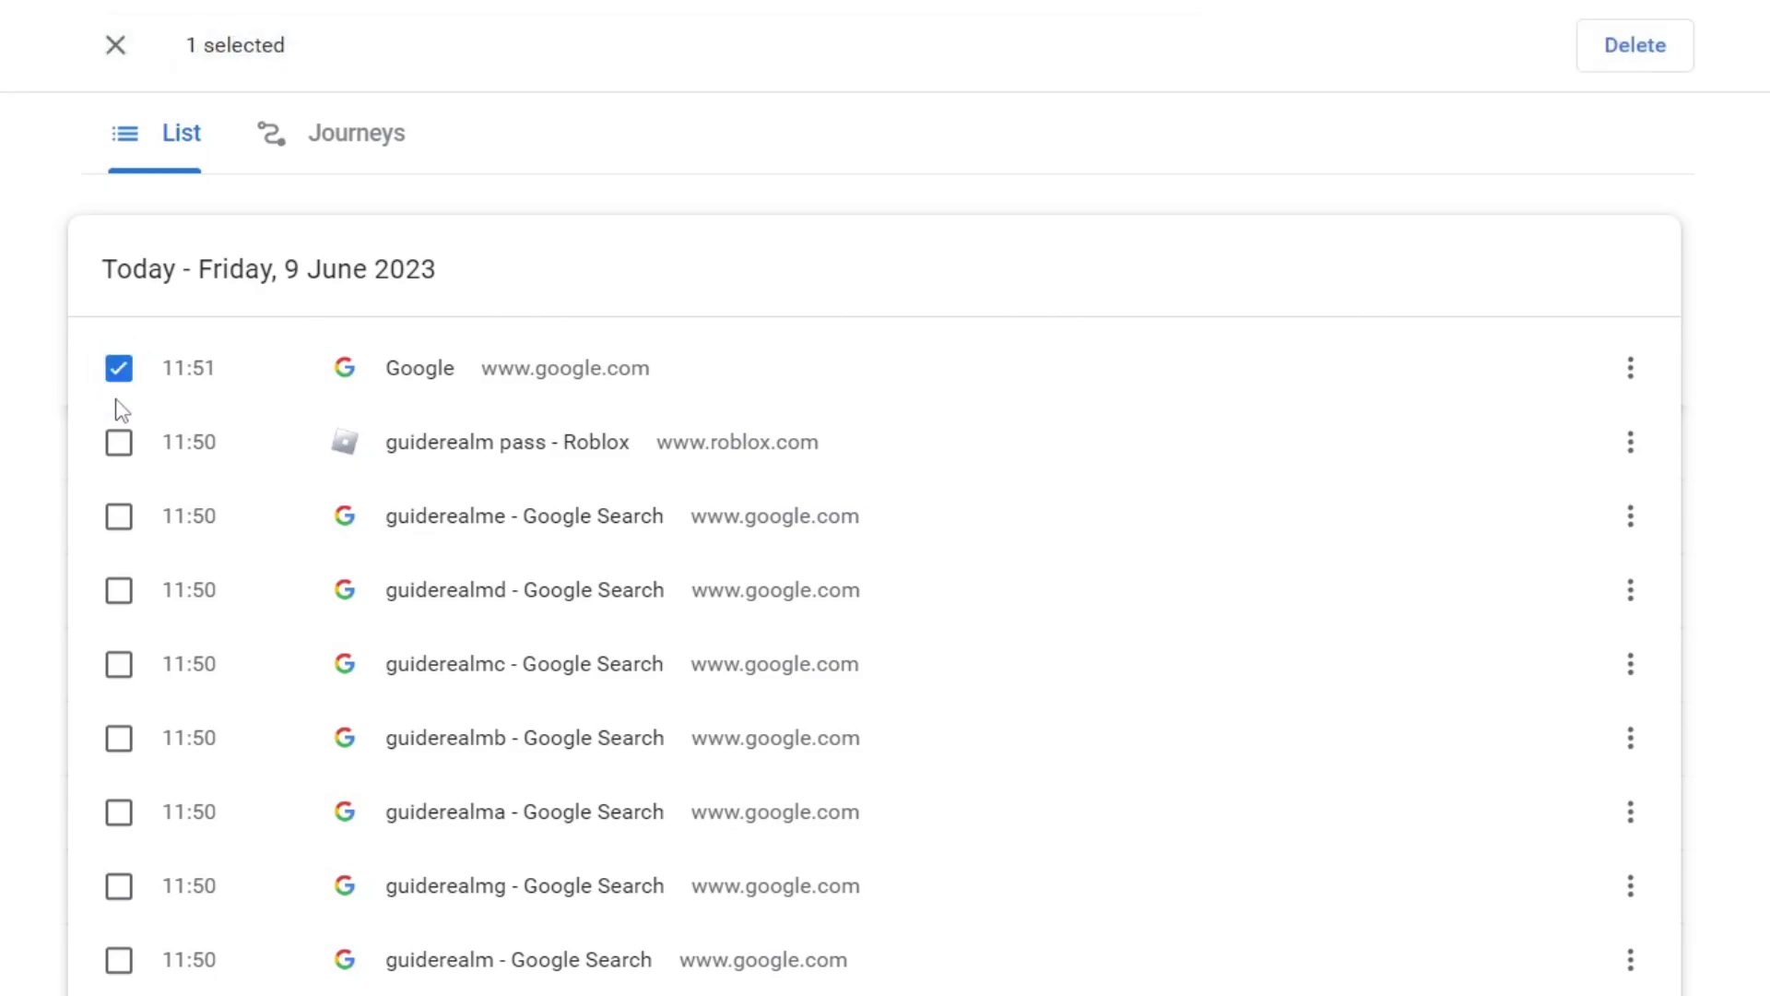
pyautogui.click(119, 441)
pyautogui.click(120, 516)
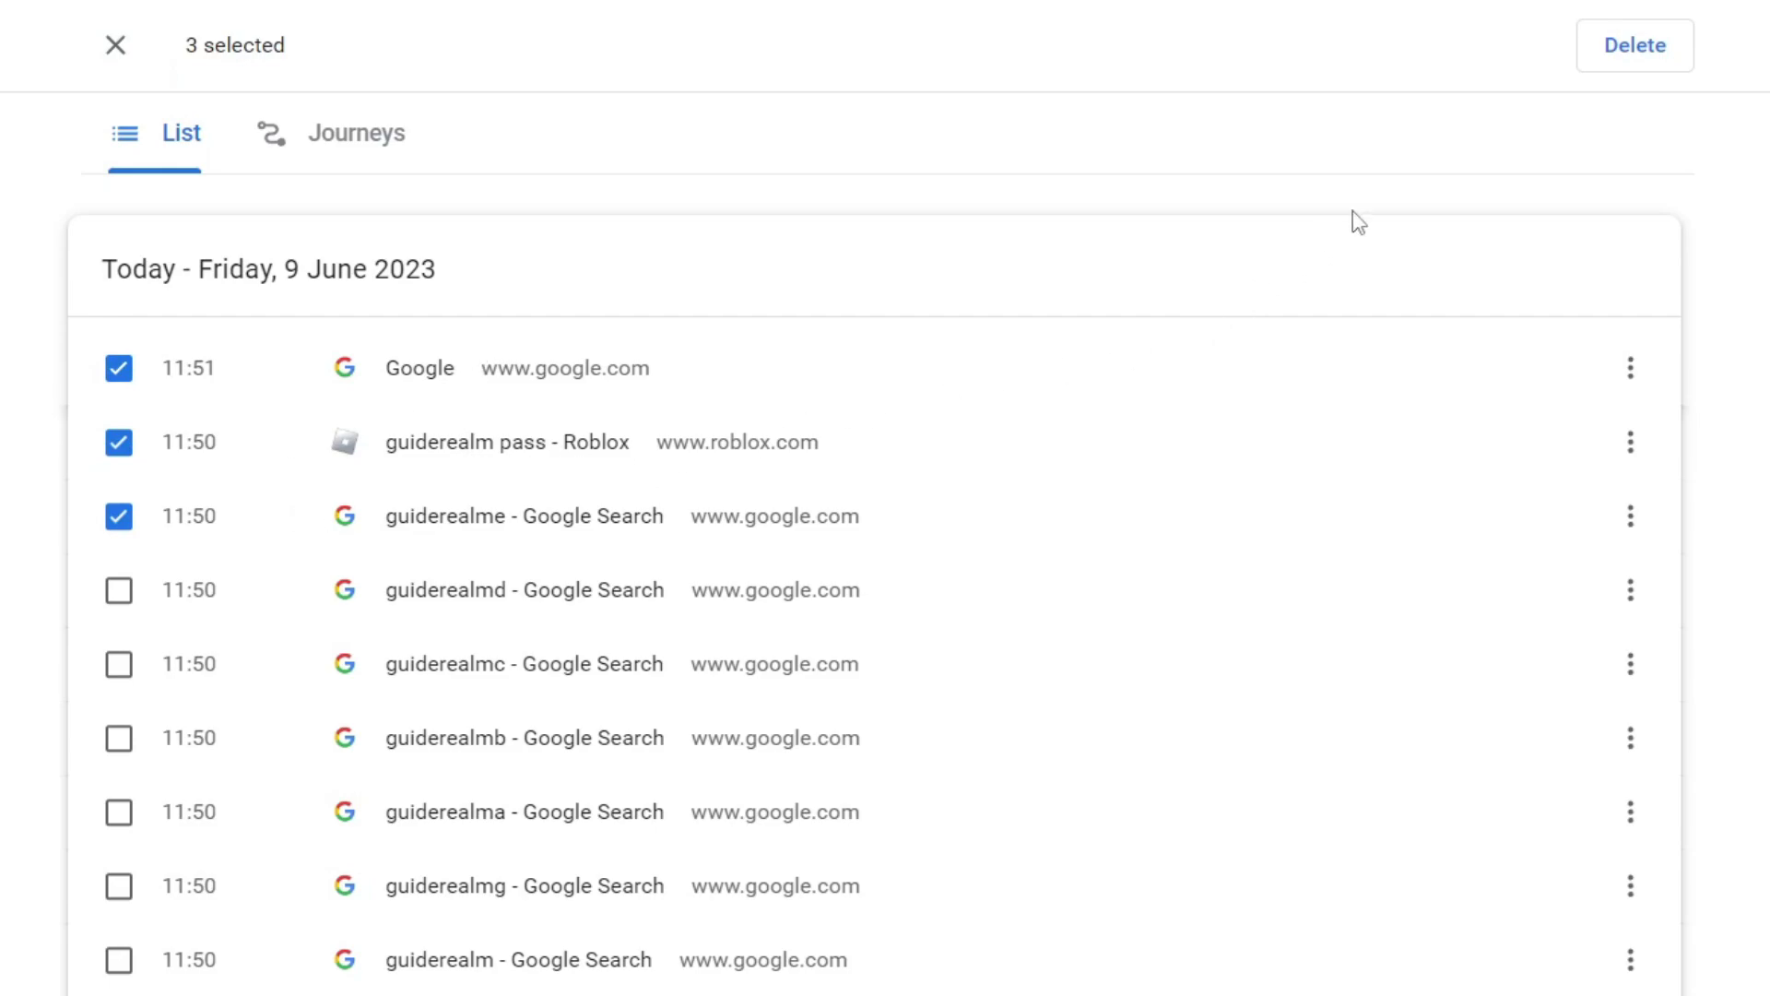
pyautogui.click(1653, 62)
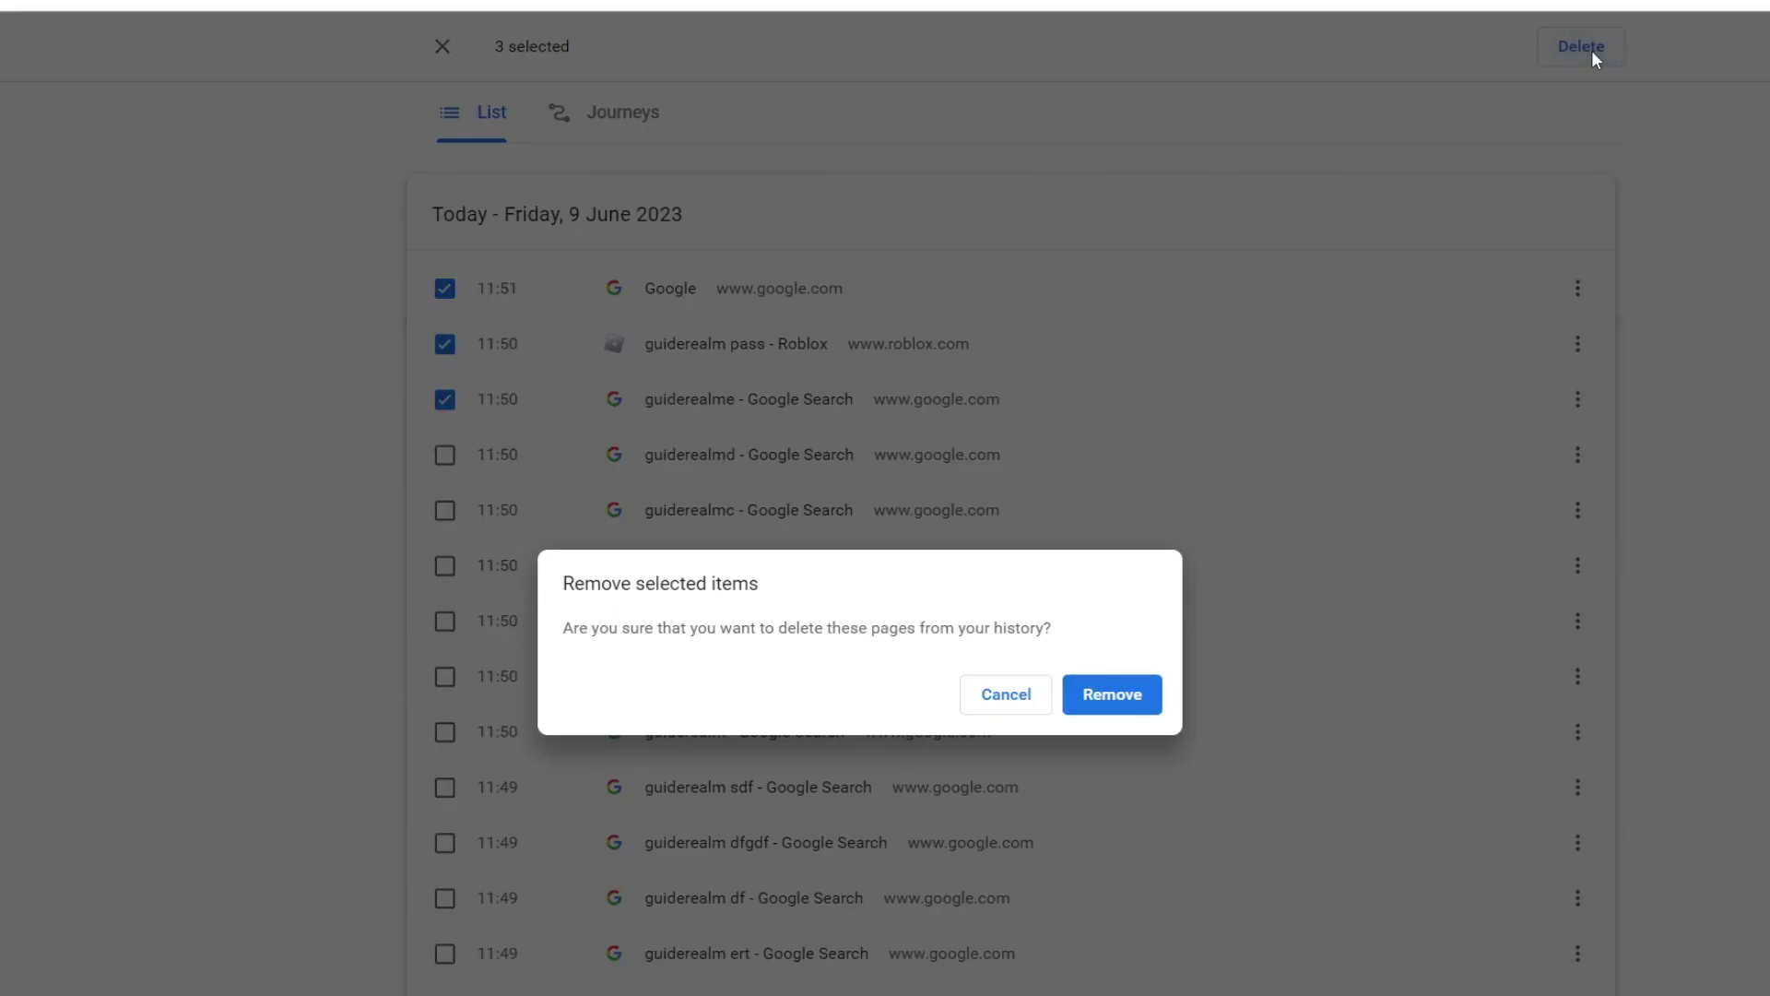
pyautogui.click(1113, 696)
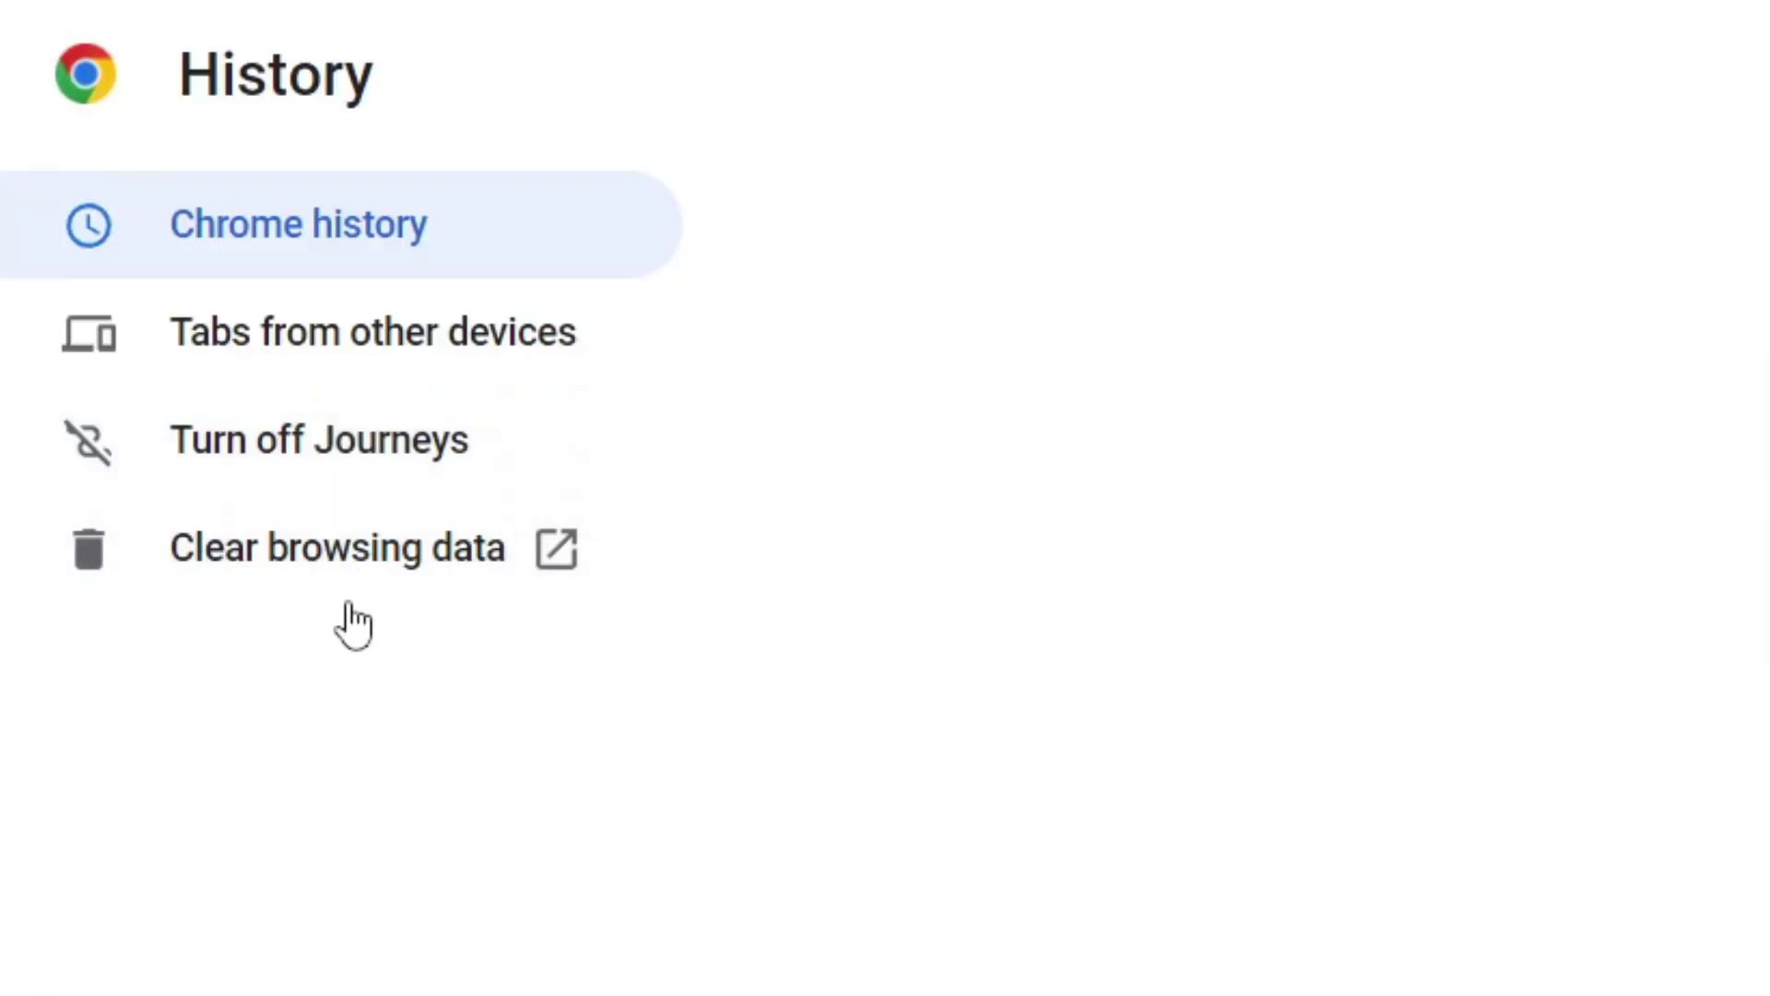
# Open Clear browsing data from the History sidebar and set the time range to All time
pyautogui.click(374, 567)
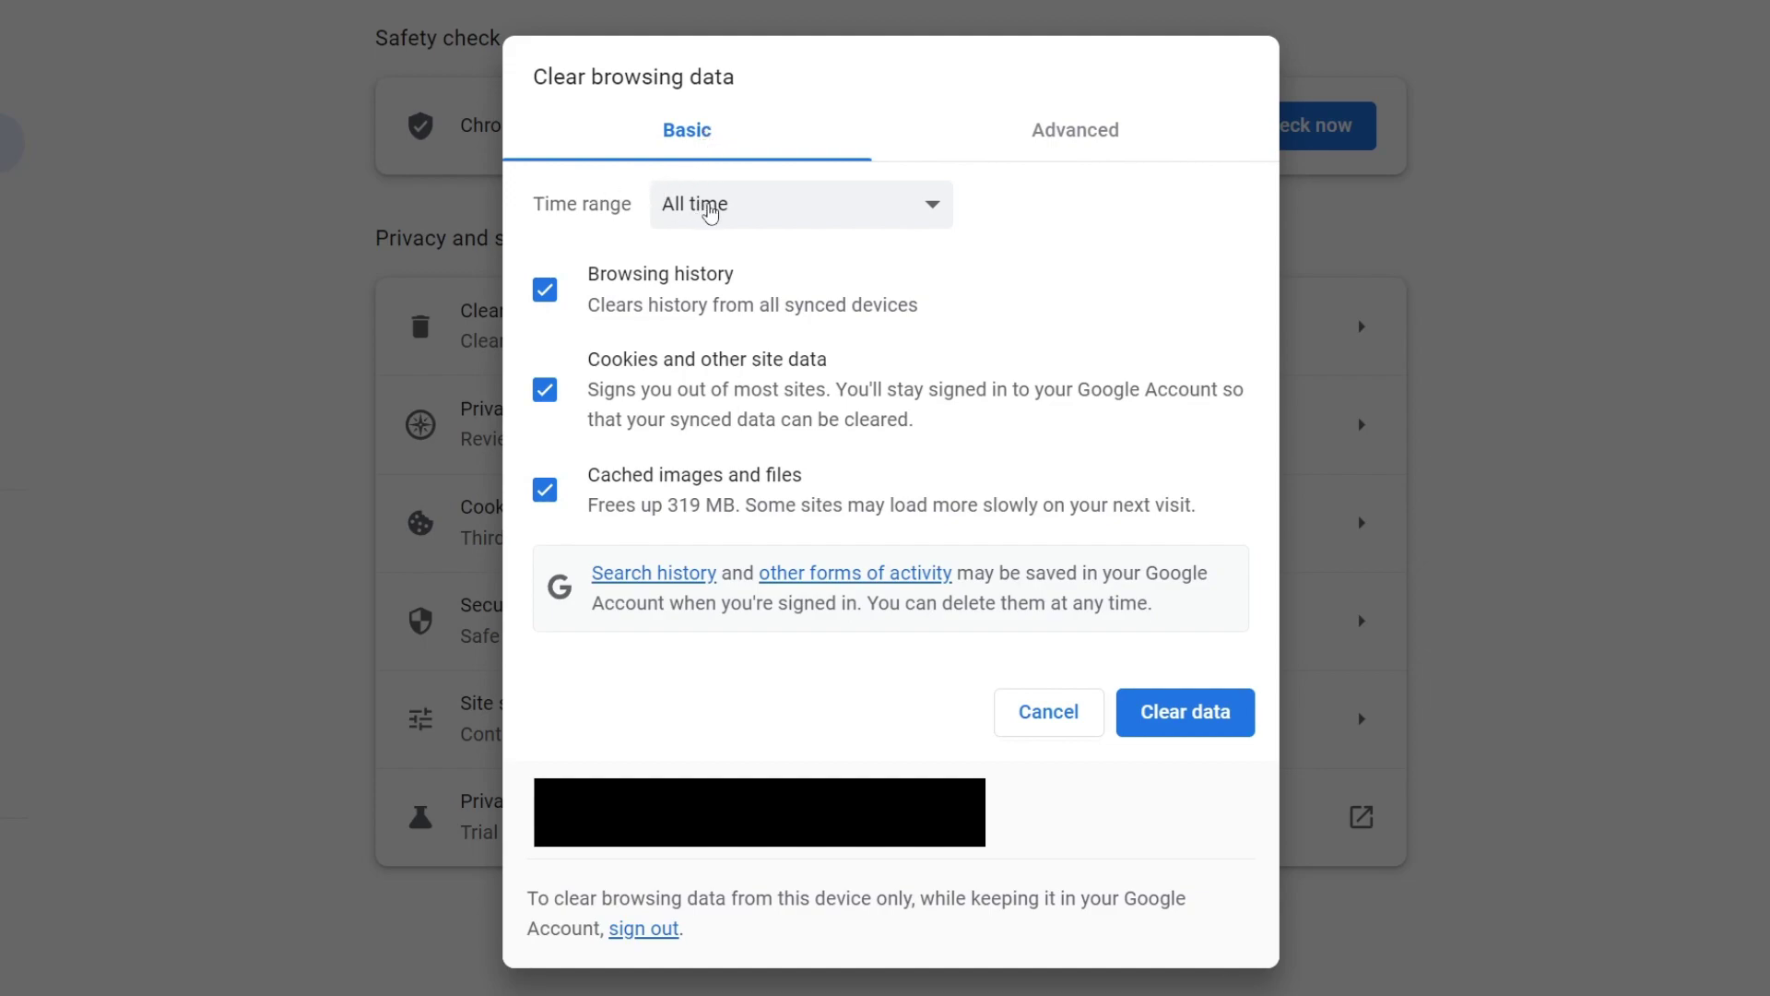
pyautogui.click(709, 208)
pyautogui.click(730, 340)
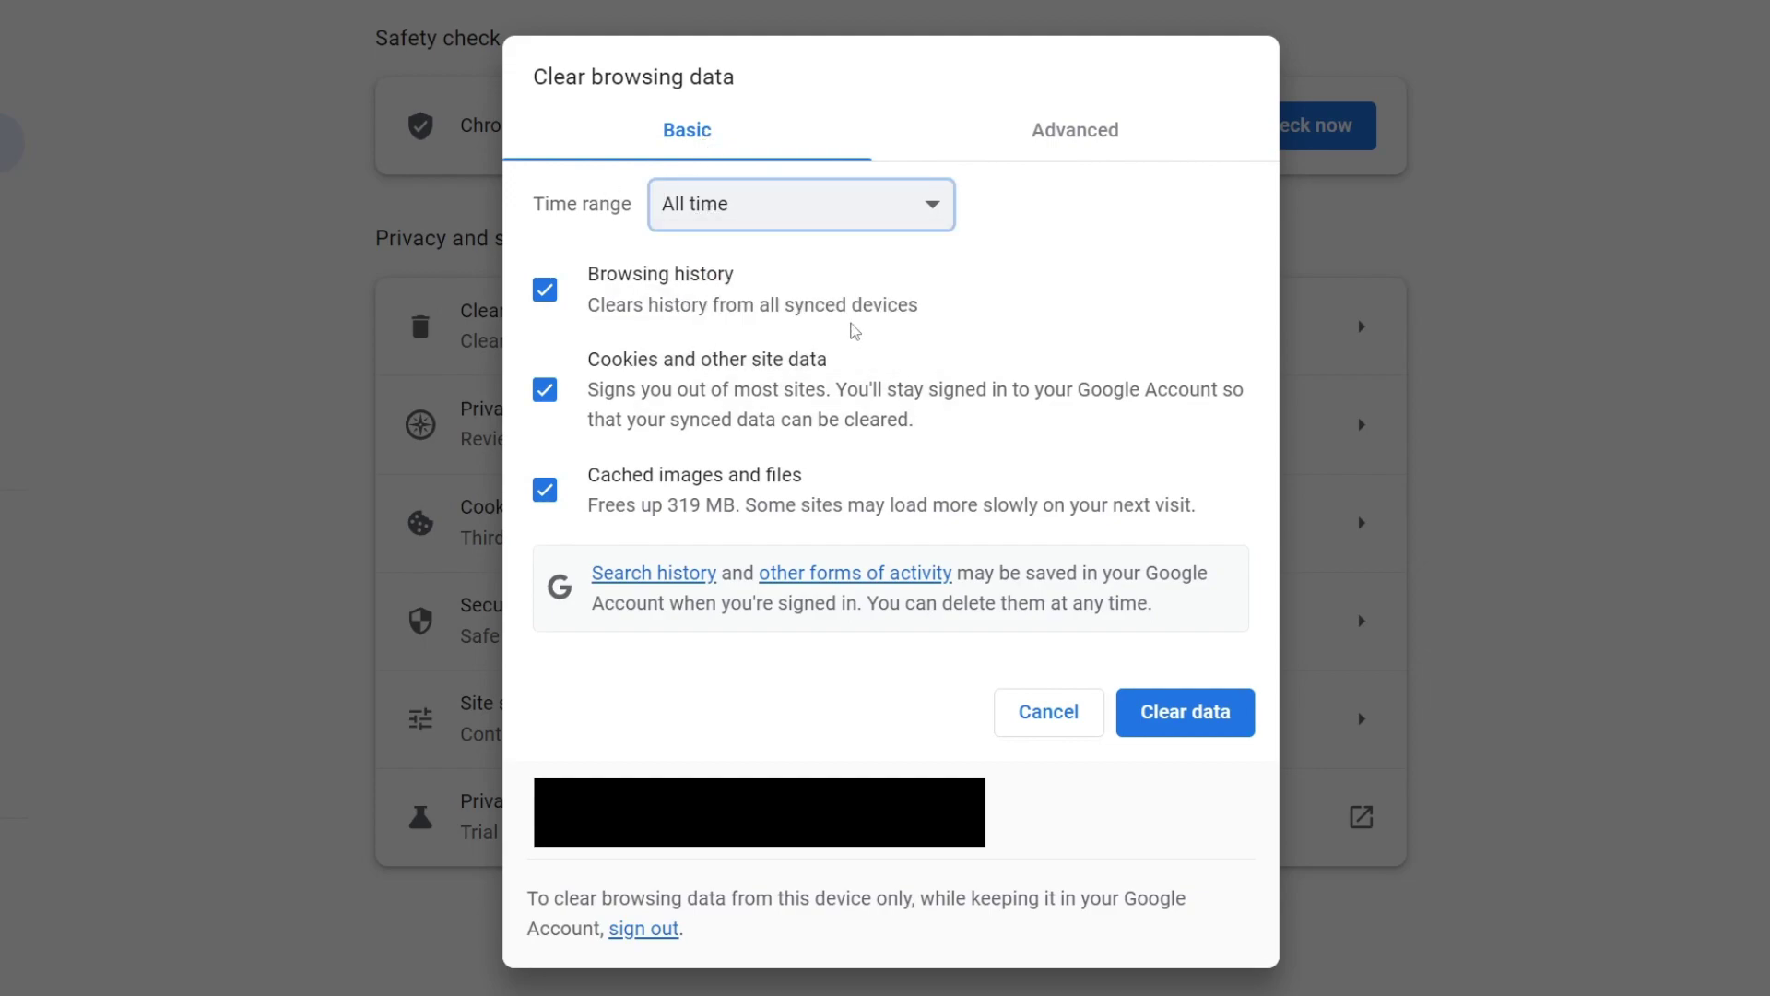